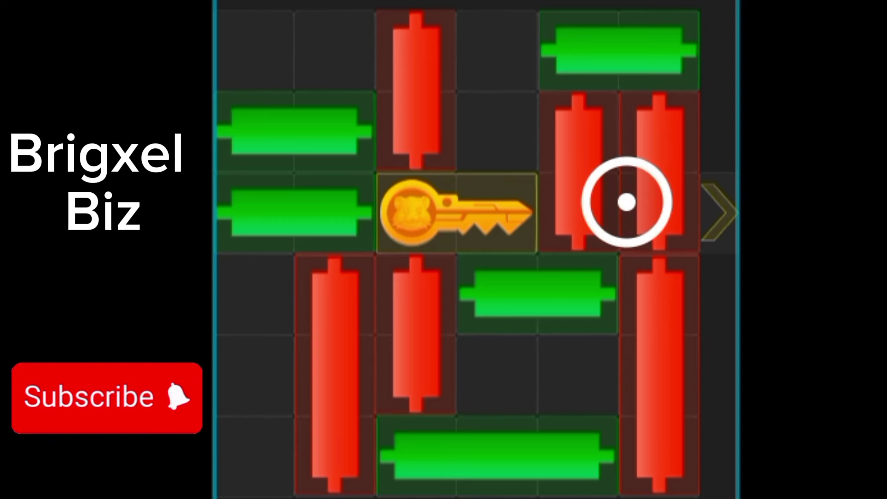
Slide the top green candle one cell left, raise both right red candles, and shift a bottom-row block right.
{"action": "left_click_drag", "start_coordinate": [618, 50], "coordinate": [538, 49]}
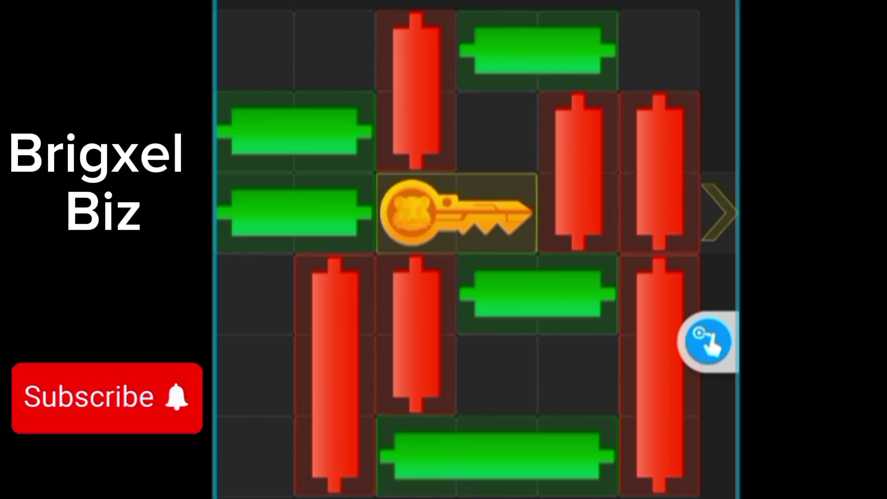
{"action": "left_click_drag", "start_coordinate": [659, 167], "coordinate": [659, 87]}
{"action": "left_click_drag", "start_coordinate": [658, 375], "coordinate": [658, 295]}
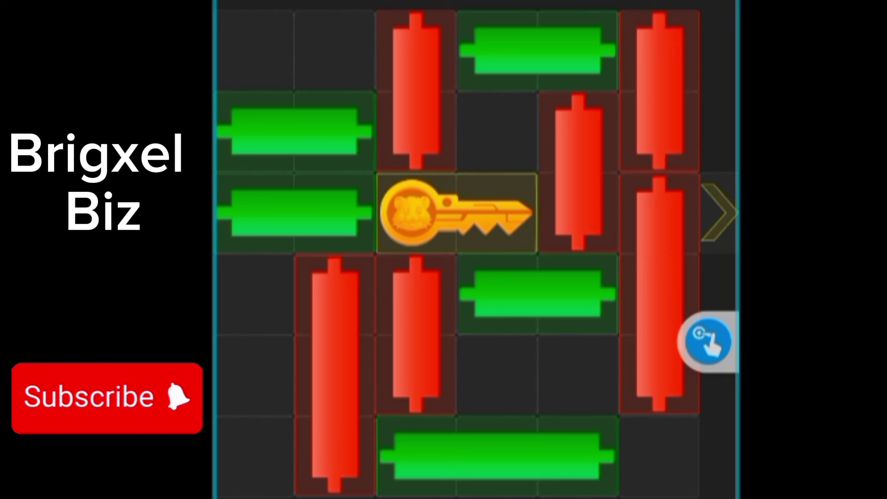
{"action": "left_click_drag", "start_coordinate": [496, 454], "coordinate": [576, 454]}
Shift the bottom green candle right and middle green left, drop the red candle, and advance the key one cell.
{"action": "left_click_drag", "start_coordinate": [416, 333], "coordinate": [416, 413]}
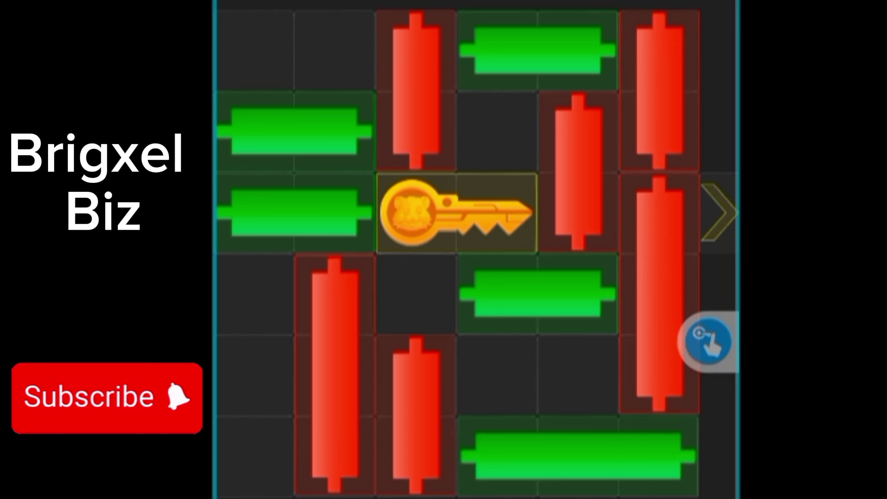
{"action": "left_click_drag", "start_coordinate": [537, 295], "coordinate": [457, 294]}
{"action": "left_click_drag", "start_coordinate": [579, 174], "coordinate": [579, 333]}
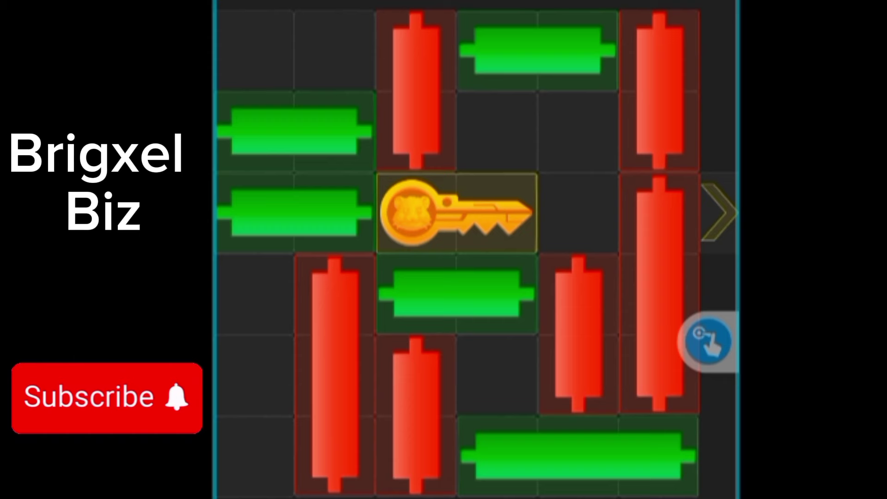
{"action": "left_click_drag", "start_coordinate": [457, 211], "coordinate": [537, 212]}
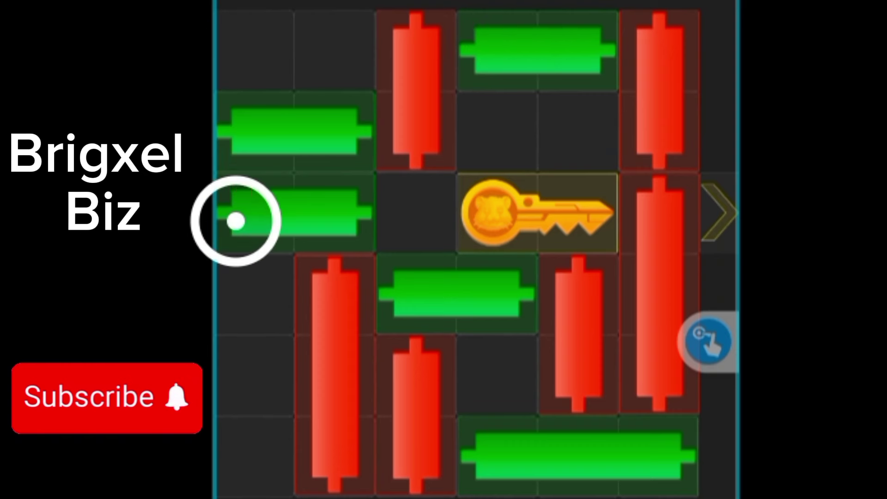
Drop the third-column red candle one cell beside the key and slide the top green candle fully left.
{"action": "left_click_drag", "start_coordinate": [416, 90], "coordinate": [416, 174]}
{"action": "left_click_drag", "start_coordinate": [537, 51], "coordinate": [295, 51]}
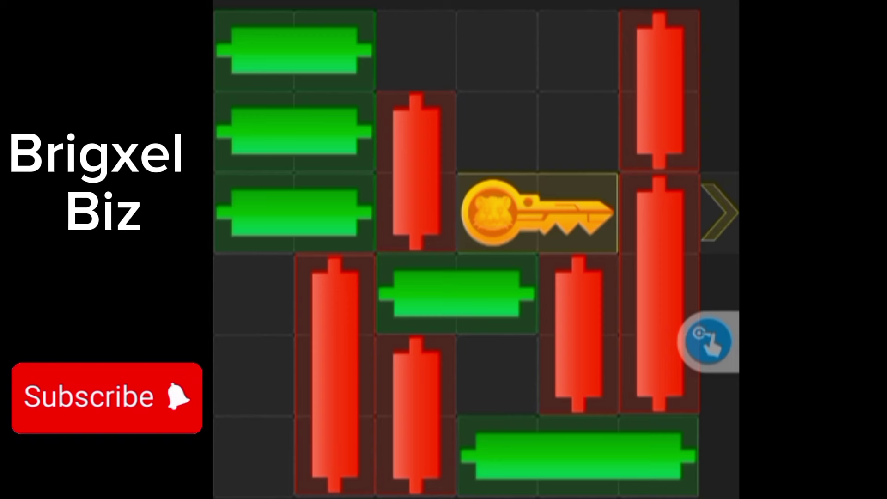
Lift the red candle left of the key, move the key one cell left, and raise the lower red candle to the top.
{"action": "left_click_drag", "start_coordinate": [416, 173], "coordinate": [416, 90]}
{"action": "left_click_drag", "start_coordinate": [537, 214], "coordinate": [457, 214]}
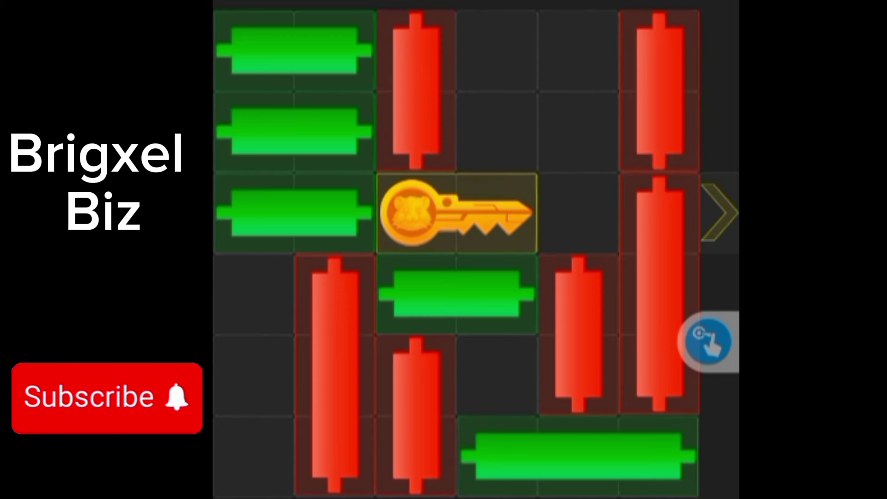
{"action": "left_click_drag", "start_coordinate": [579, 333], "coordinate": [579, 90]}
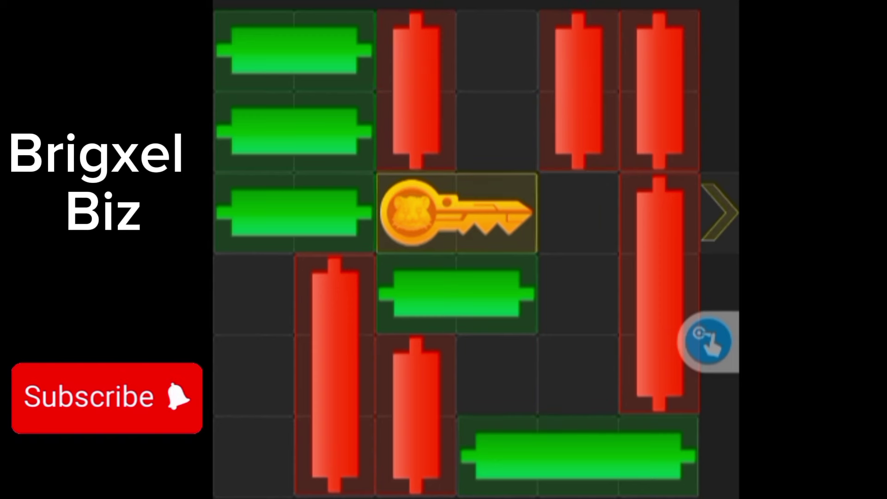